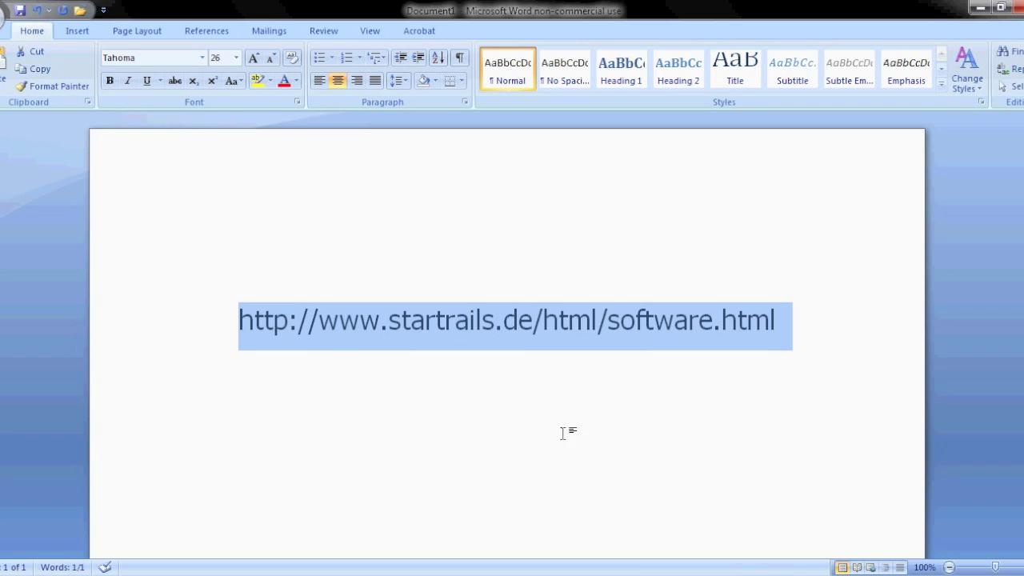
# Step: Right-click the startrails.de address in the Word document to bring up its copy options
pyautogui.rightClick(470, 324)
# Step: Copy the startrails.de address from Word and load it in Internet Explorer
pyautogui.click(516, 349)
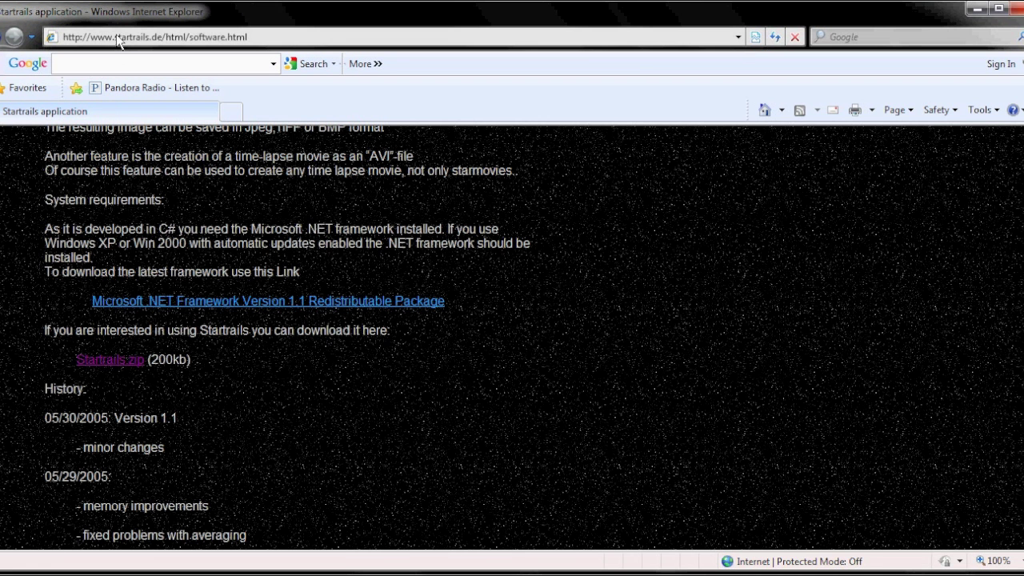
pyautogui.click(118, 38)
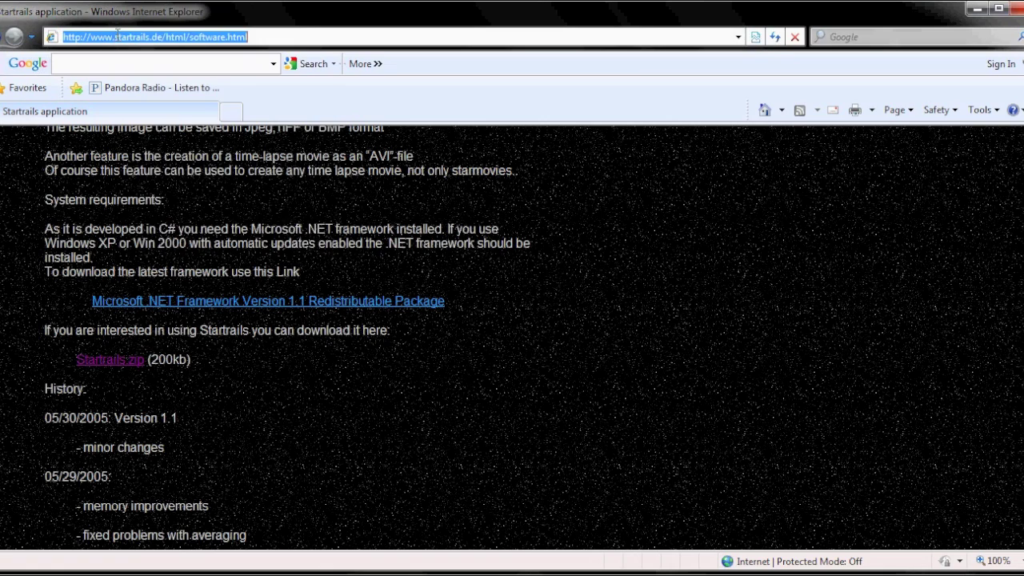
pyautogui.rightClick(119, 40)
pyautogui.click(154, 103)
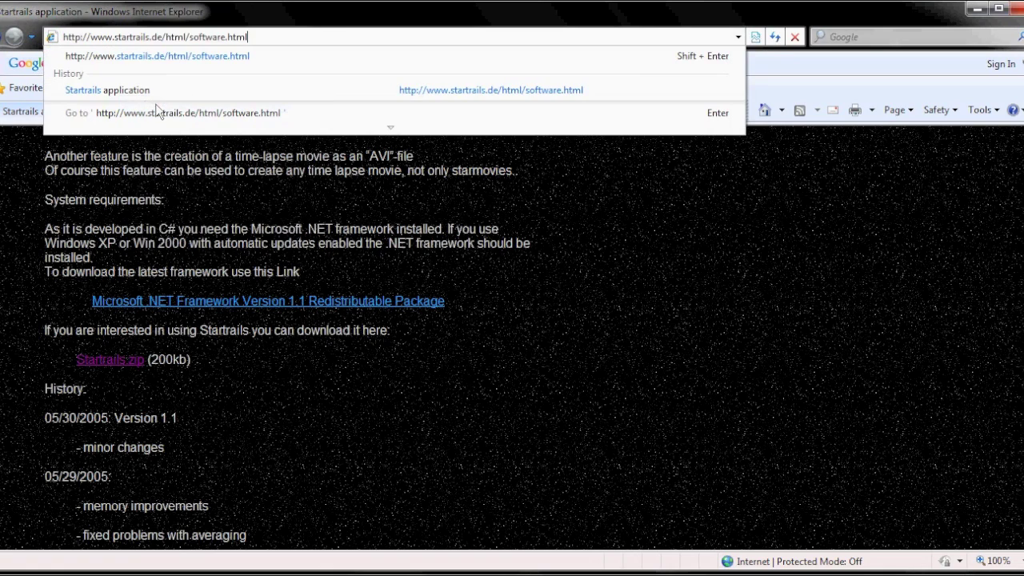
pyautogui.press('Return')
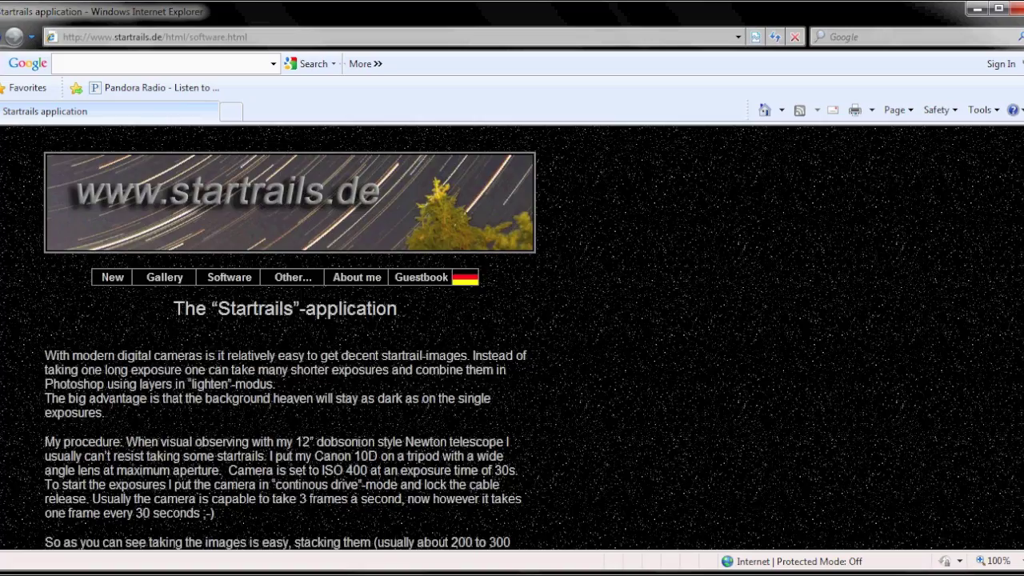
# Step: Find the Startrails.zip link on the page and download it
pyautogui.scroll(-4, 512, 336)
pyautogui.scroll(-7, 512, 336)
pyautogui.scroll(-5, 512, 336)
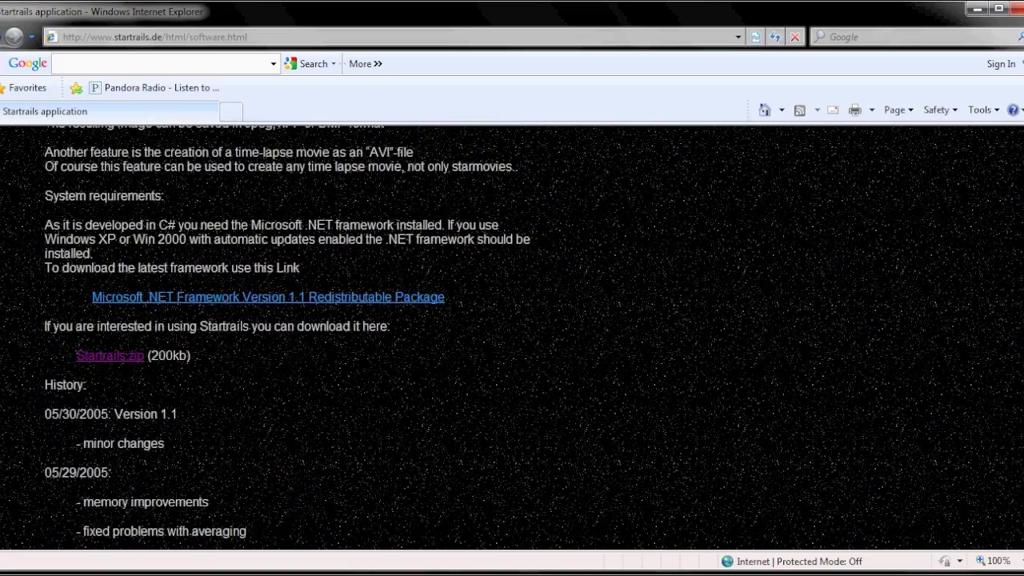
pyautogui.scroll(3, 623, 227)
pyautogui.scroll(5, 623, 231)
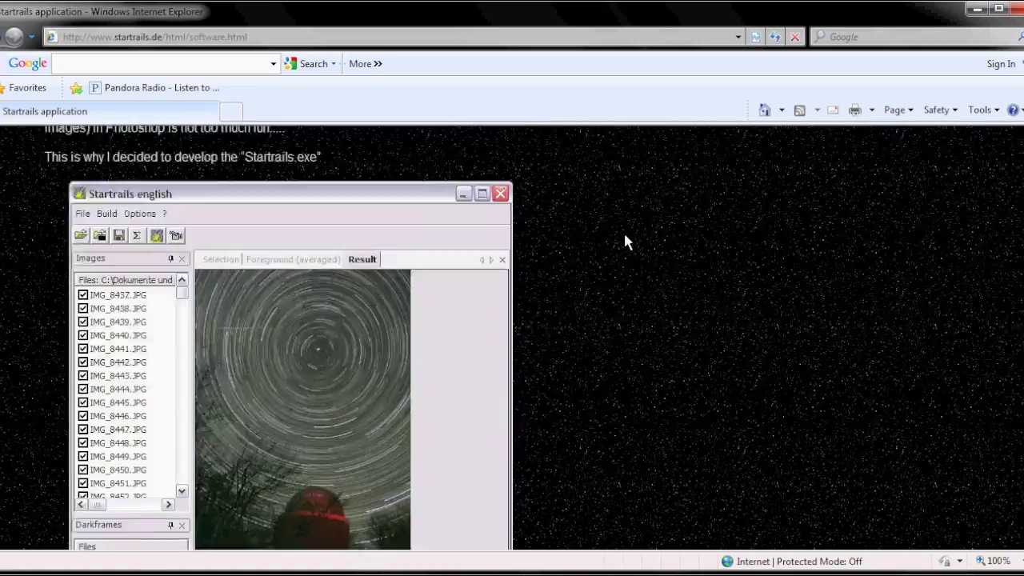
pyautogui.scroll(5, 624, 230)
pyautogui.scroll(-1, 520, 218)
pyautogui.scroll(-4, 512, 236)
pyautogui.scroll(-3, 510, 250)
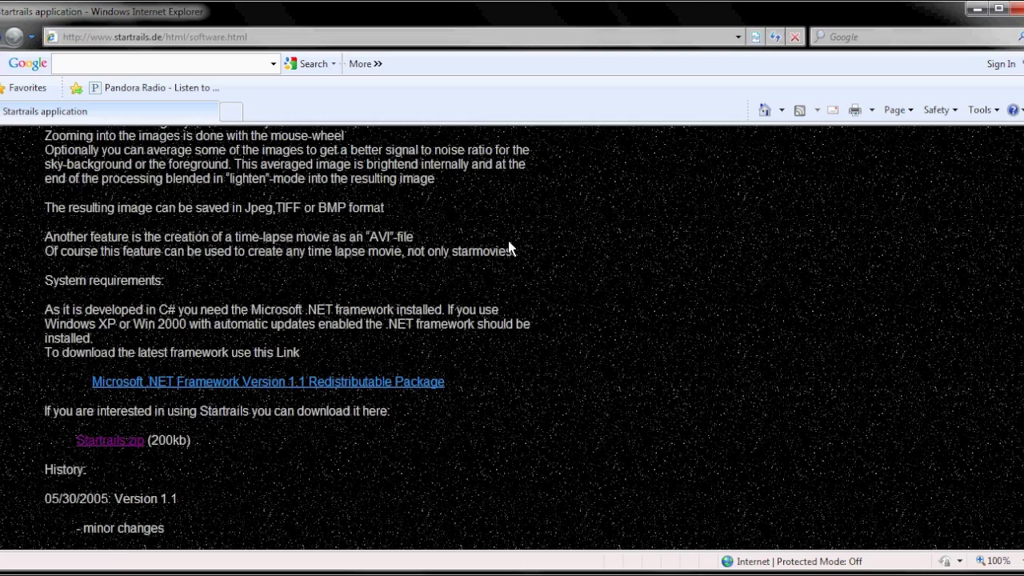
pyautogui.scroll(3, 484, 249)
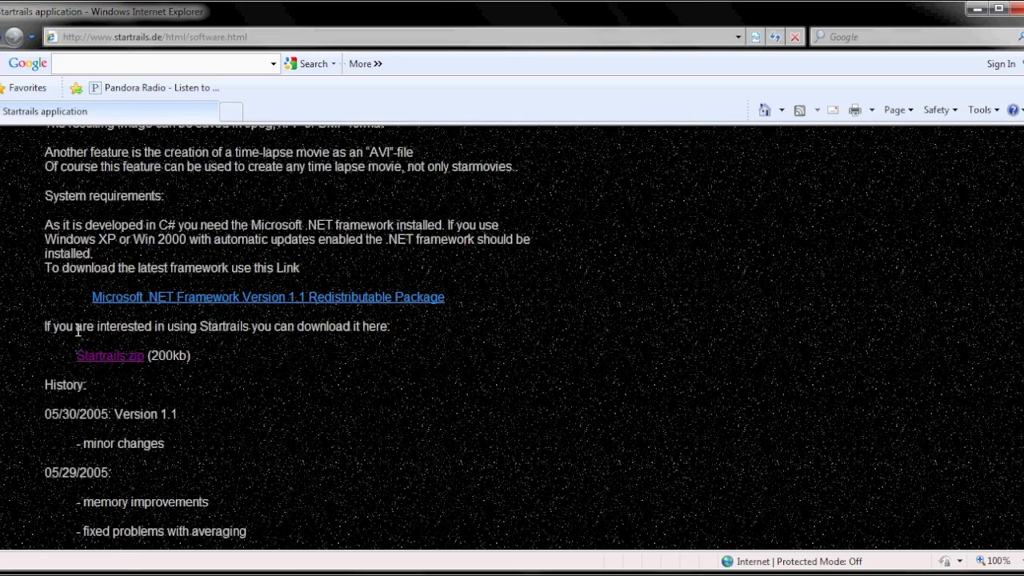
pyautogui.click(108, 360)
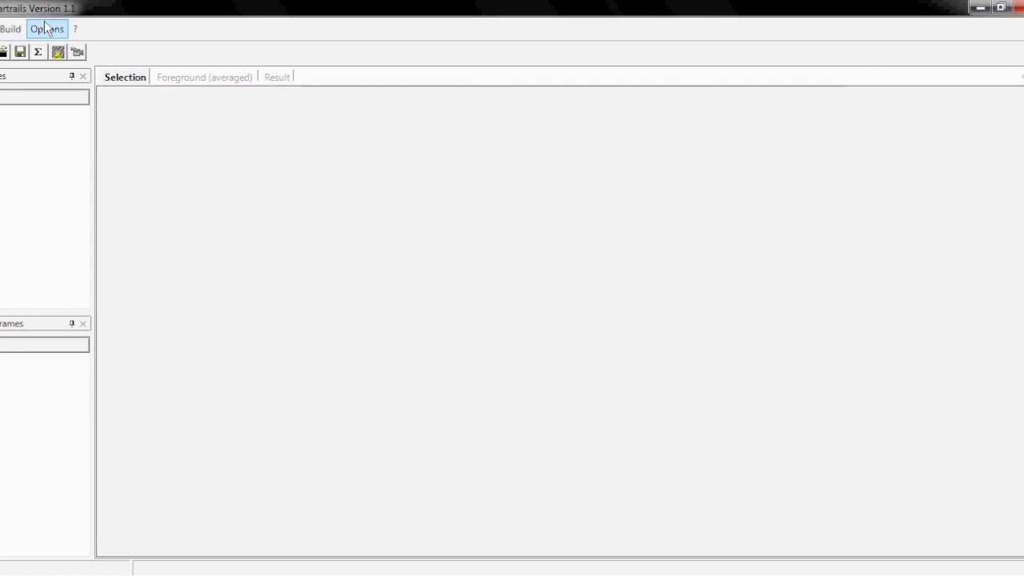
# Step: Open frames IMG_9558 through IMG_9634 as a range via File > Open images
pyautogui.click(0, 29)
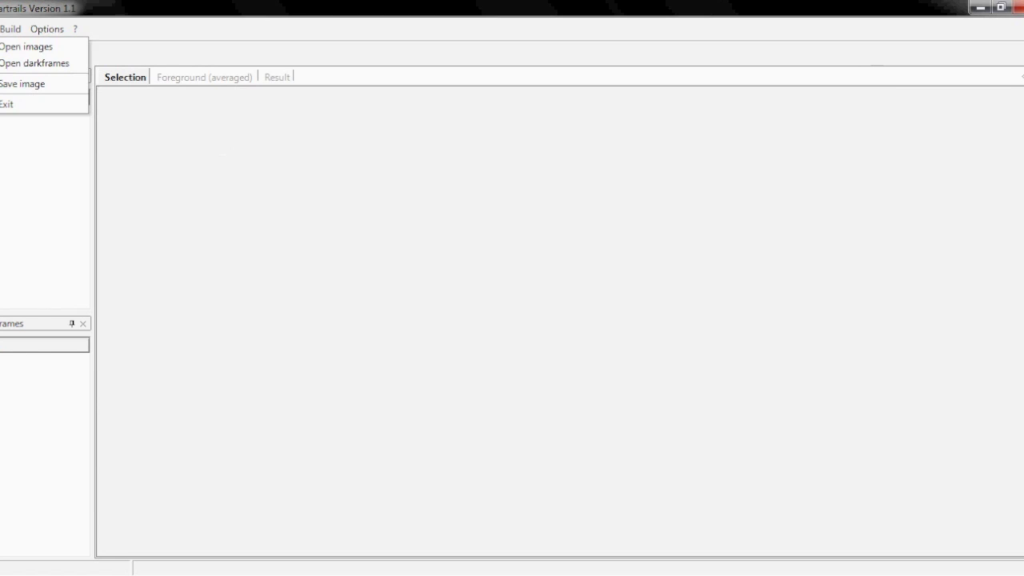
pyautogui.click(24, 45)
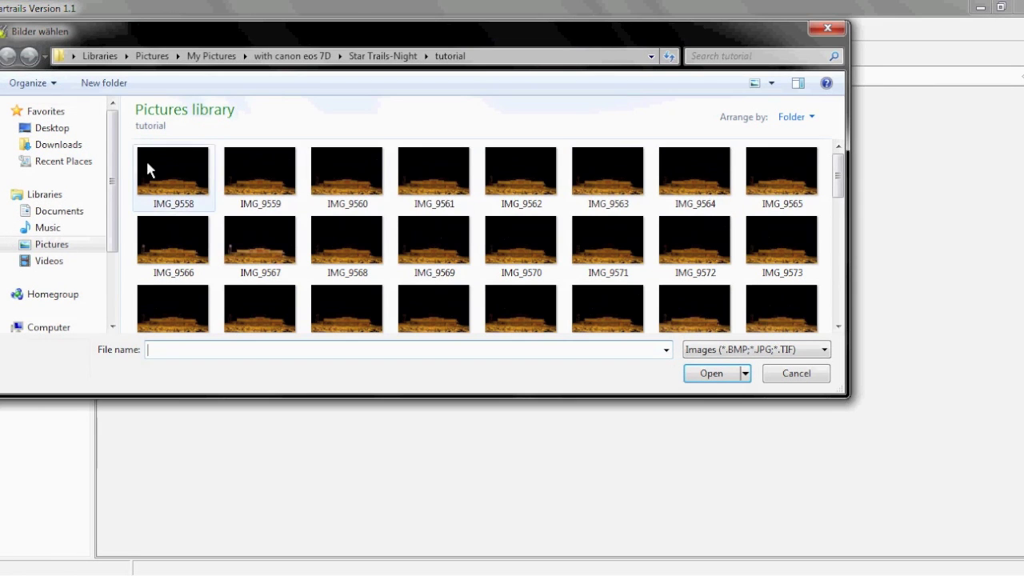
pyautogui.click(152, 169)
pyautogui.scroll(-10, 495, 204)
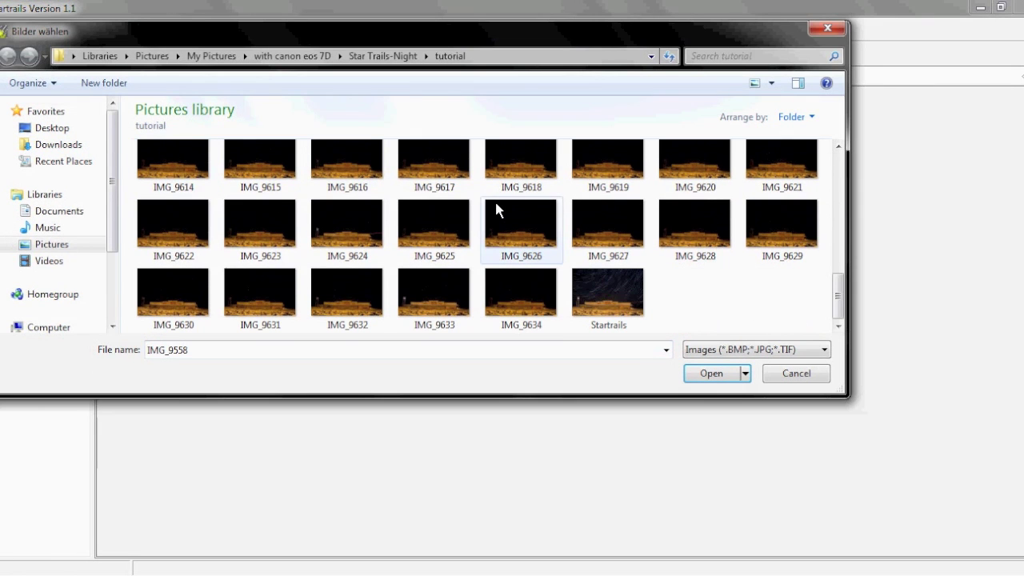
pyautogui.keyDown('shift'); pyautogui.click(511, 292); pyautogui.keyUp('shift')
pyautogui.click(711, 374)
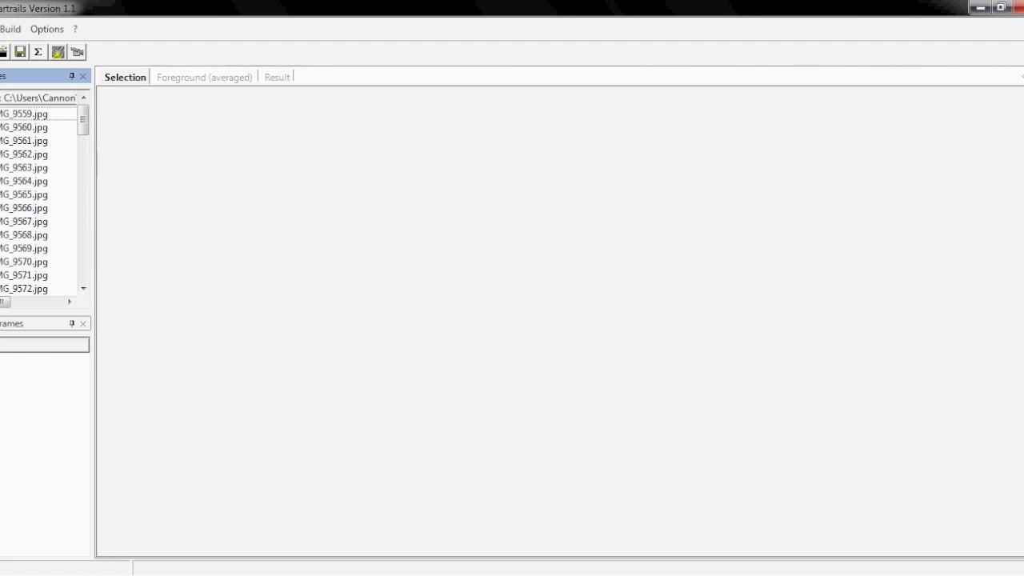
# Step: Run Build > Startrails to stack the loaded frames into a trail image
pyautogui.moveTo(86, 124); pyautogui.dragTo(86, 110)
pyautogui.click(7, 30)
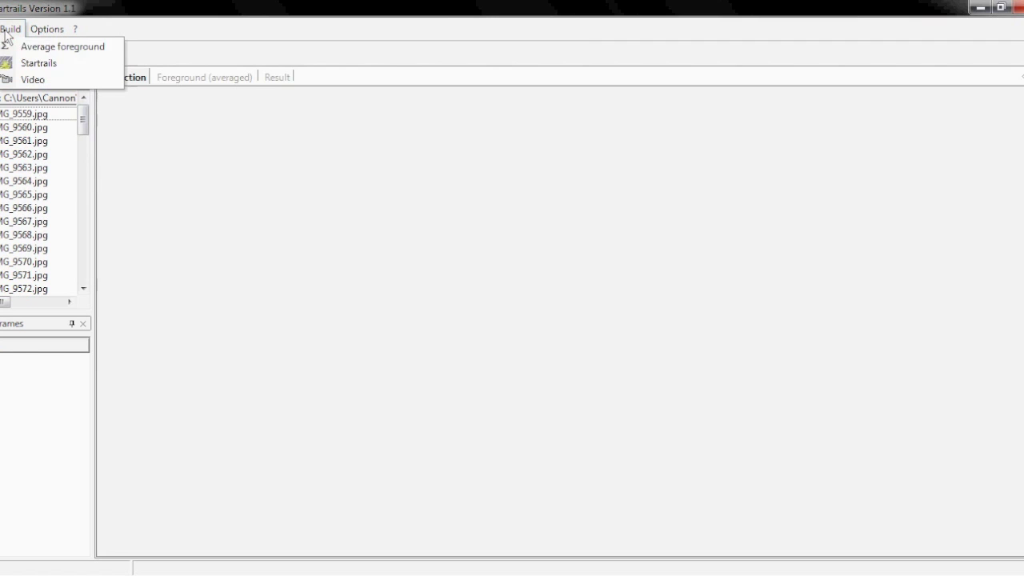
pyautogui.click(36, 62)
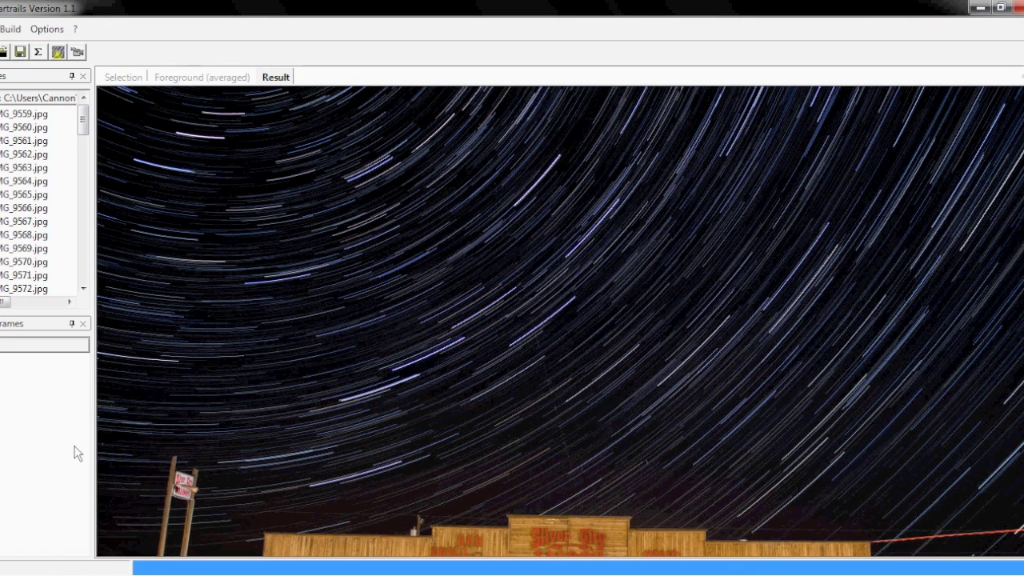
# Step: Zoom out the Result view until the building and snowy foreground fit entirely
pyautogui.scroll(1, 245, 405)
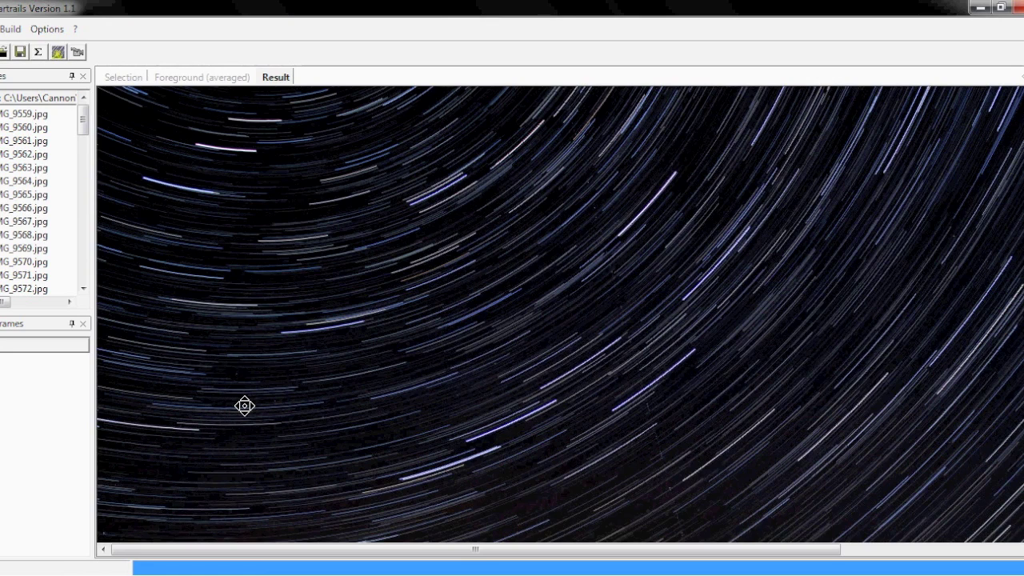
pyautogui.scroll(-2, 245, 405)
pyautogui.scroll(-1, 244, 406)
pyautogui.scroll(-1, 245, 406)
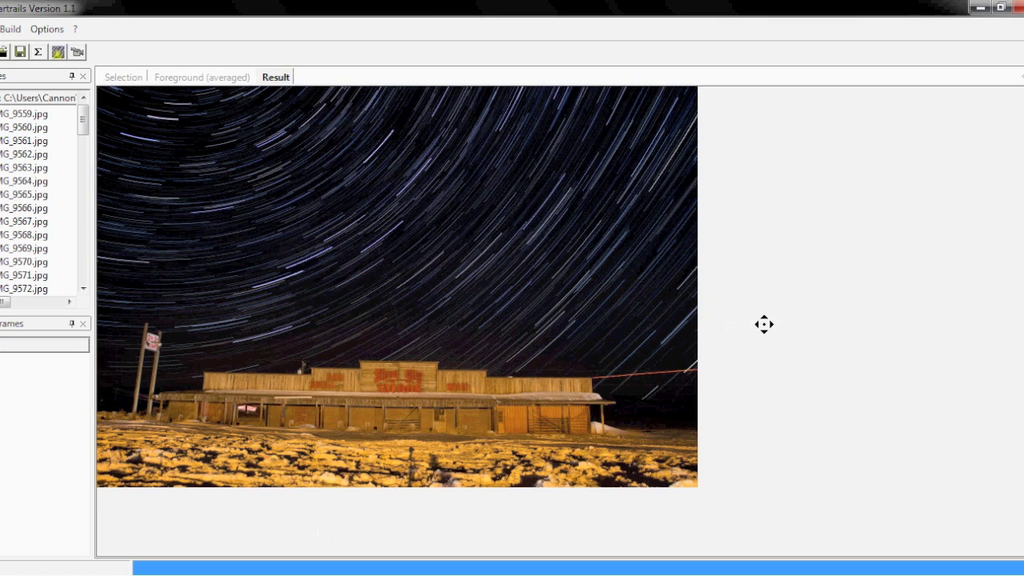
pyautogui.click(2, 29)
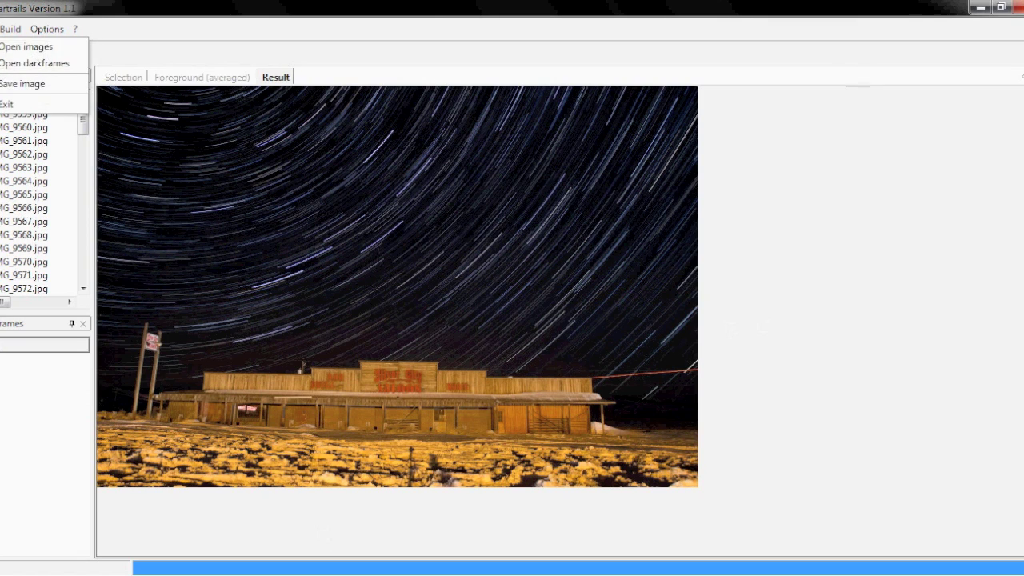
# Step: Save the composite as a JPG named Startrails with JPEG quality 90
pyautogui.click(32, 83)
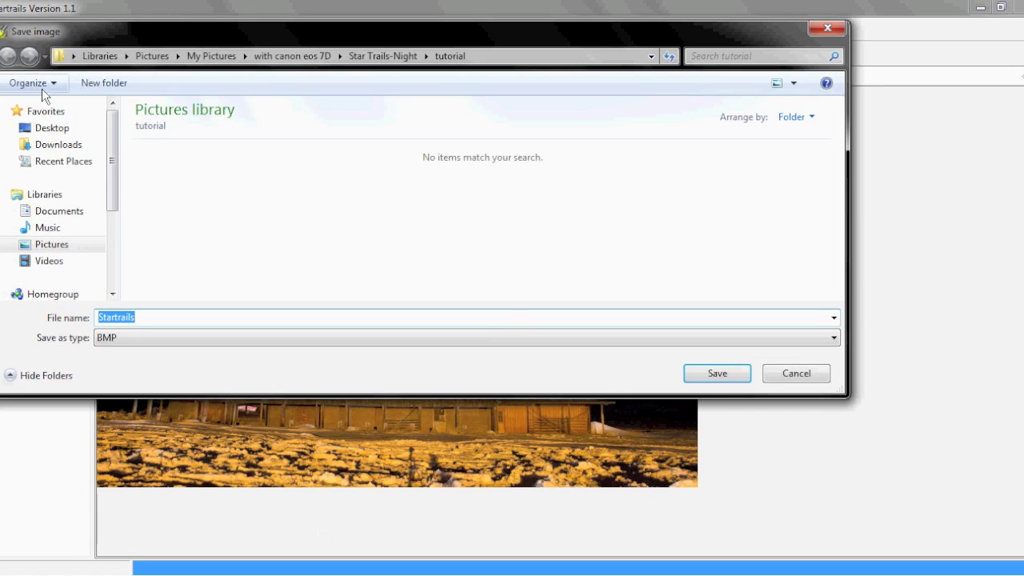
pyautogui.click(526, 337)
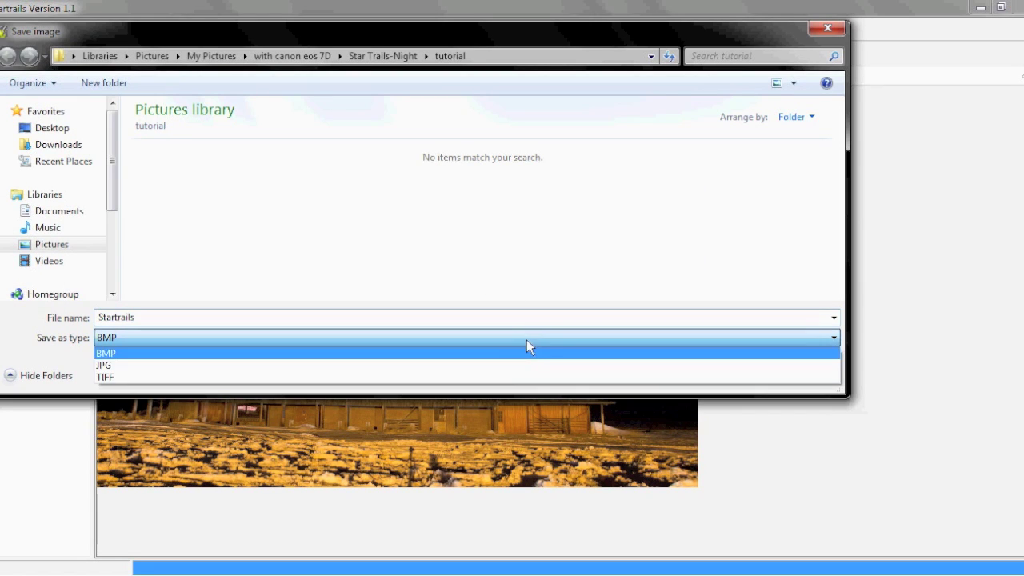
pyautogui.click(523, 366)
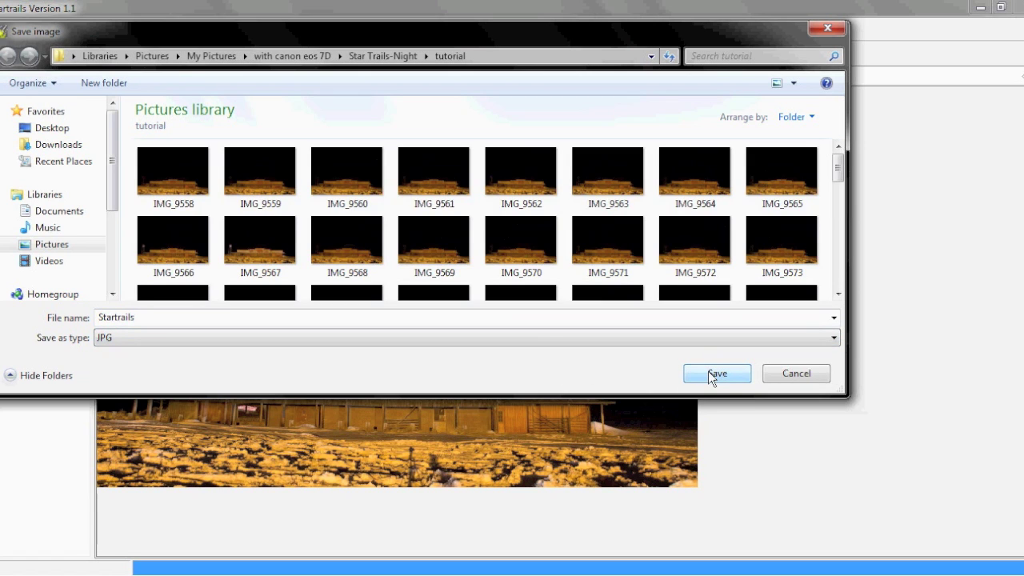
pyautogui.click(709, 372)
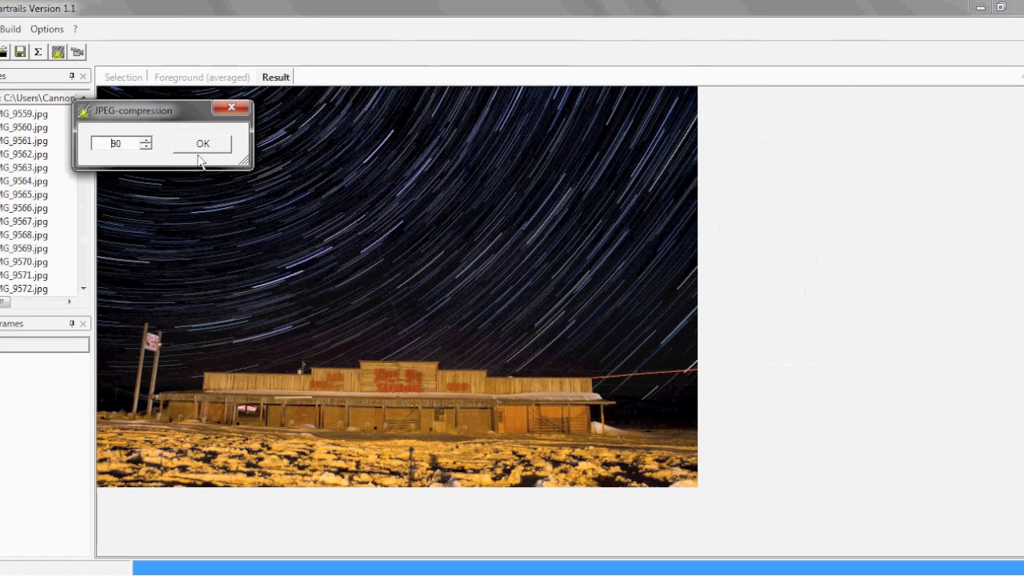
pyautogui.click(204, 146)
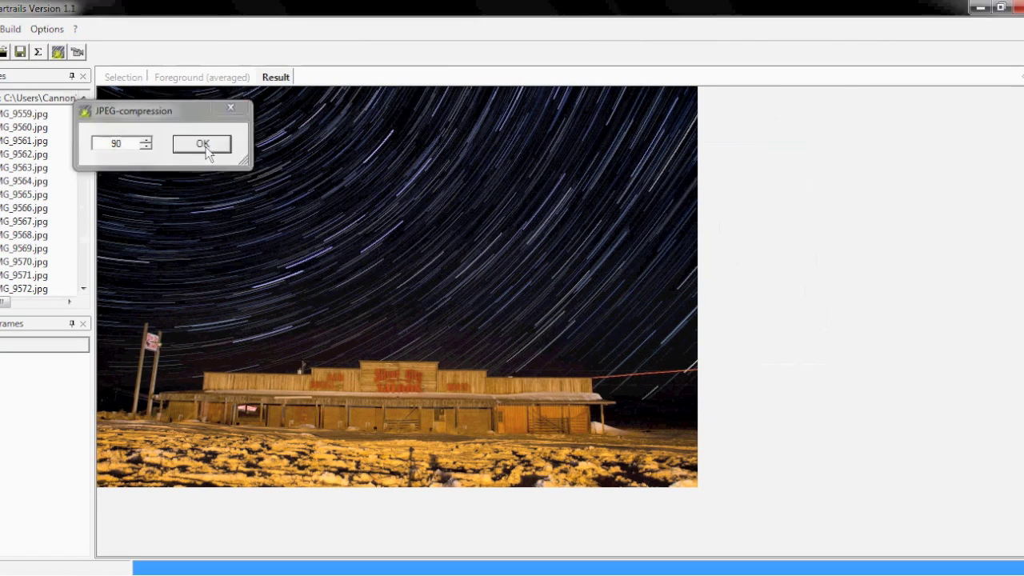